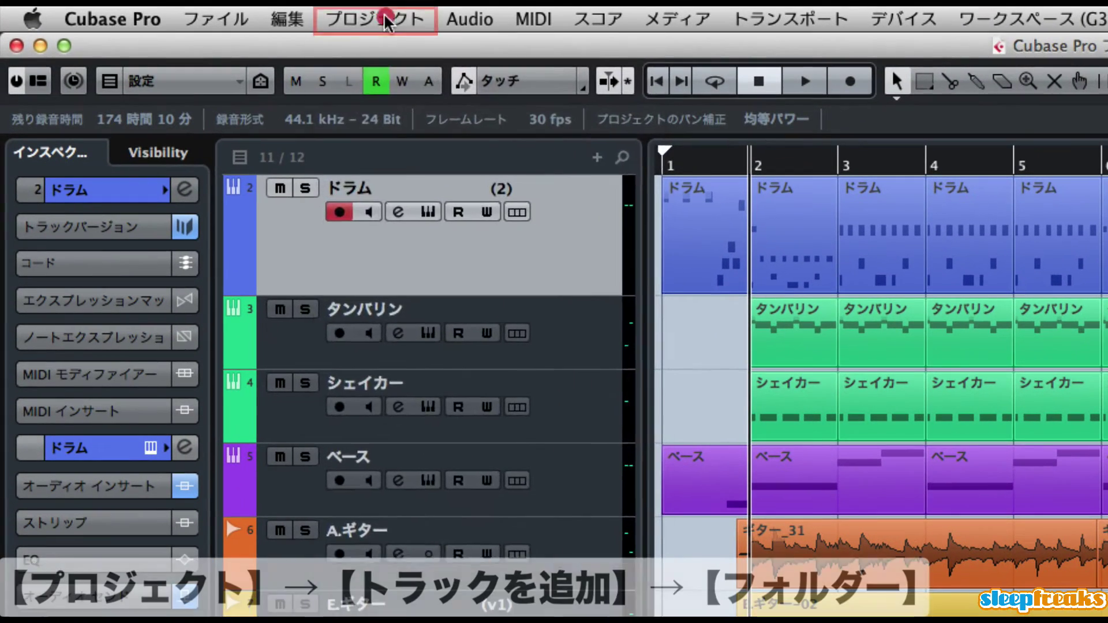
# Add a folder track directly below the ドラム track.
pyautogui.click(189, 13)
pyautogui.moveTo(435, 51)
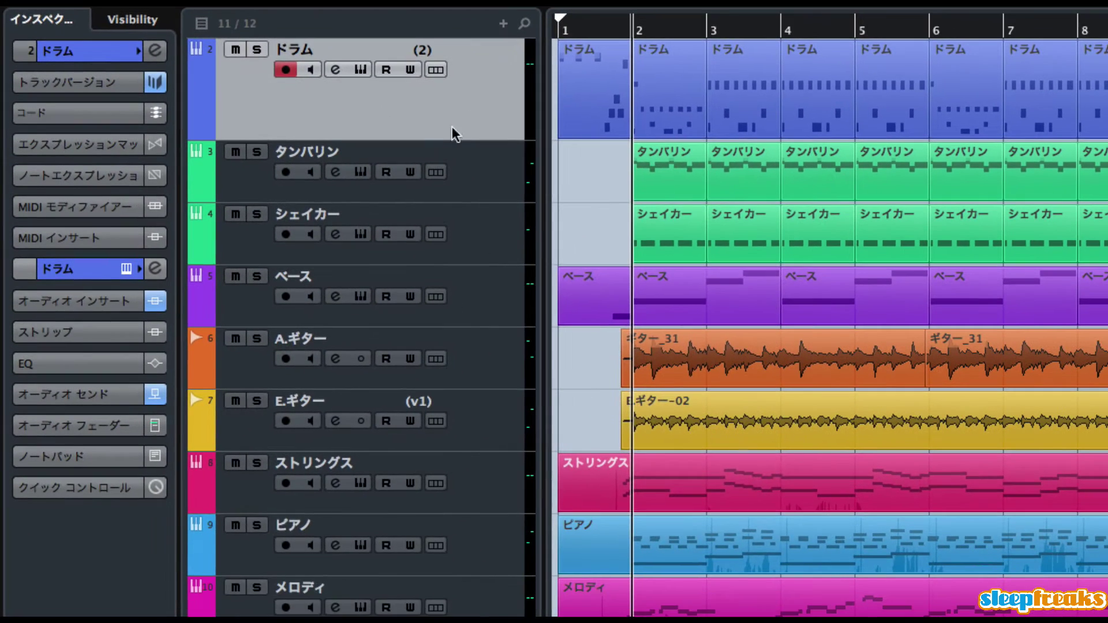
pyautogui.rightClick(490, 178)
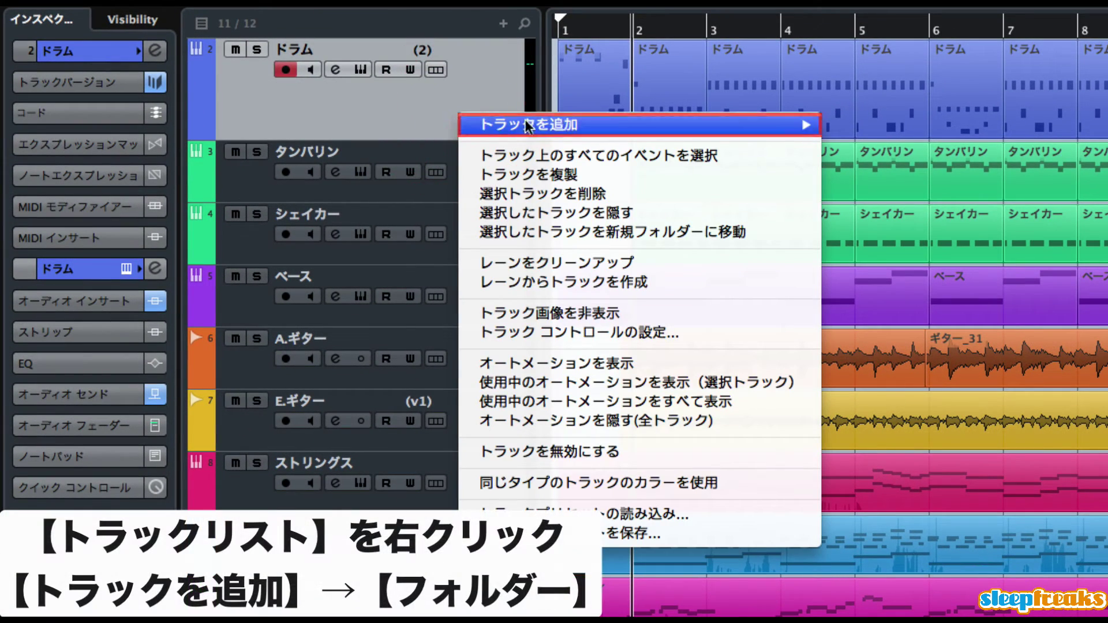
pyautogui.moveTo(604, 185)
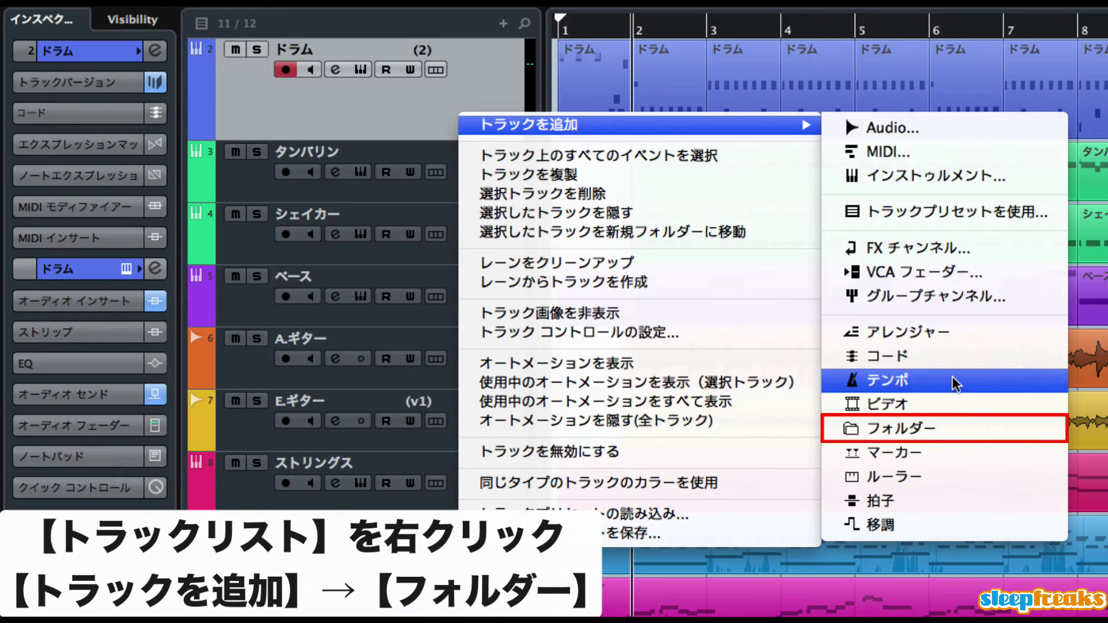
pyautogui.click(950, 431)
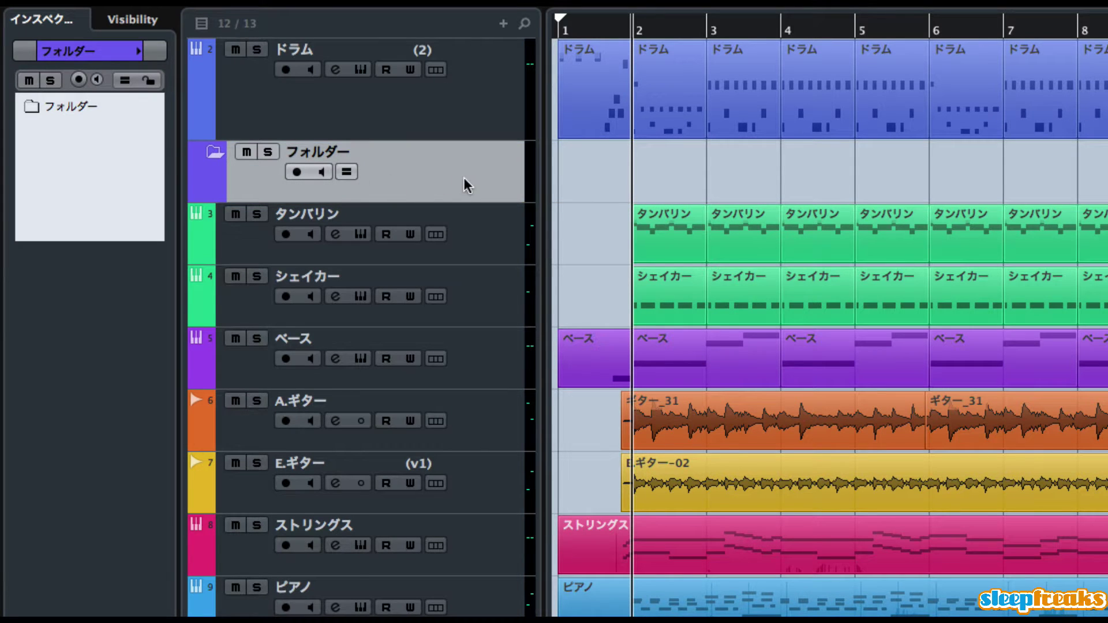
# Move the タンバリン and シェイカー tracks into the folder track.
pyautogui.click(486, 244)
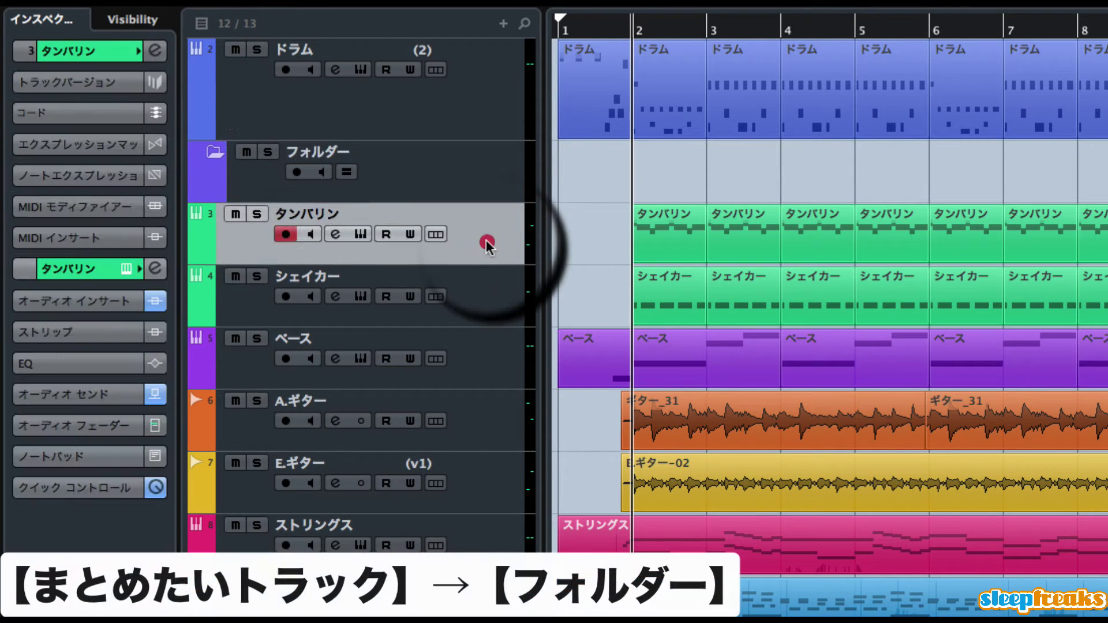
pyautogui.moveTo(486, 244); pyautogui.dragTo(242, 176)
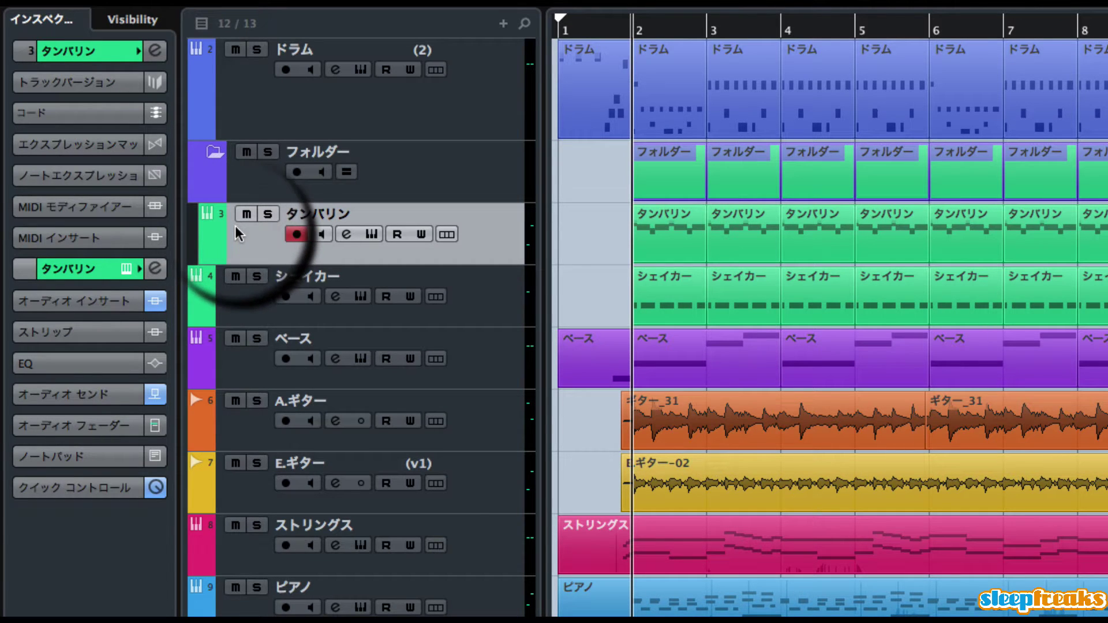
pyautogui.moveTo(247, 310); pyautogui.dragTo(248, 179)
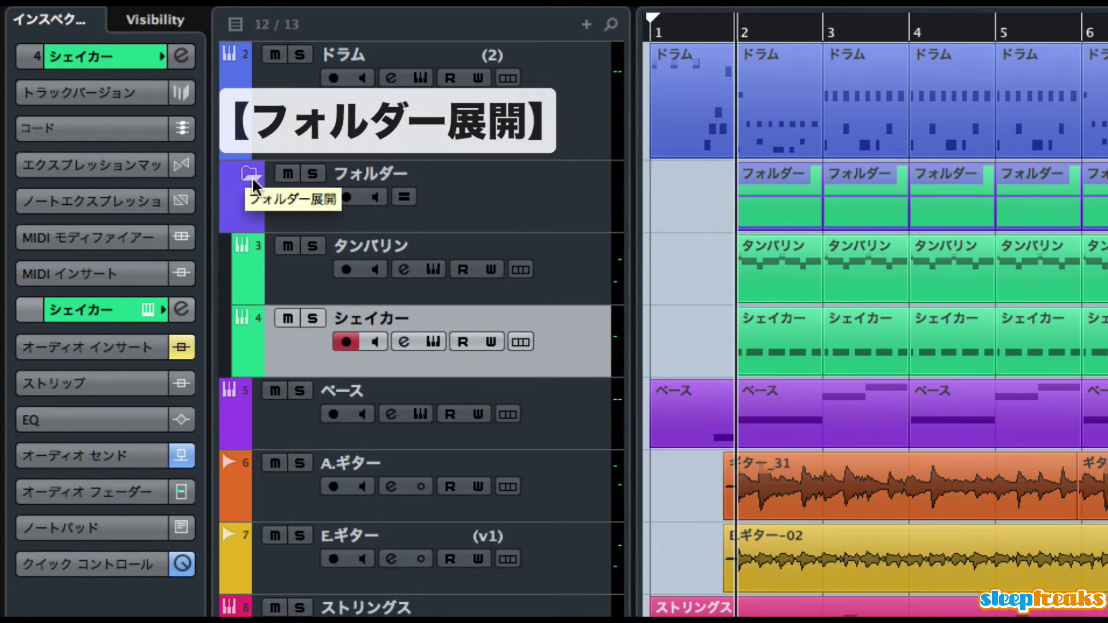
# Collapse and expand the folder track several times, leaving it collapsed.
pyautogui.click(251, 180)
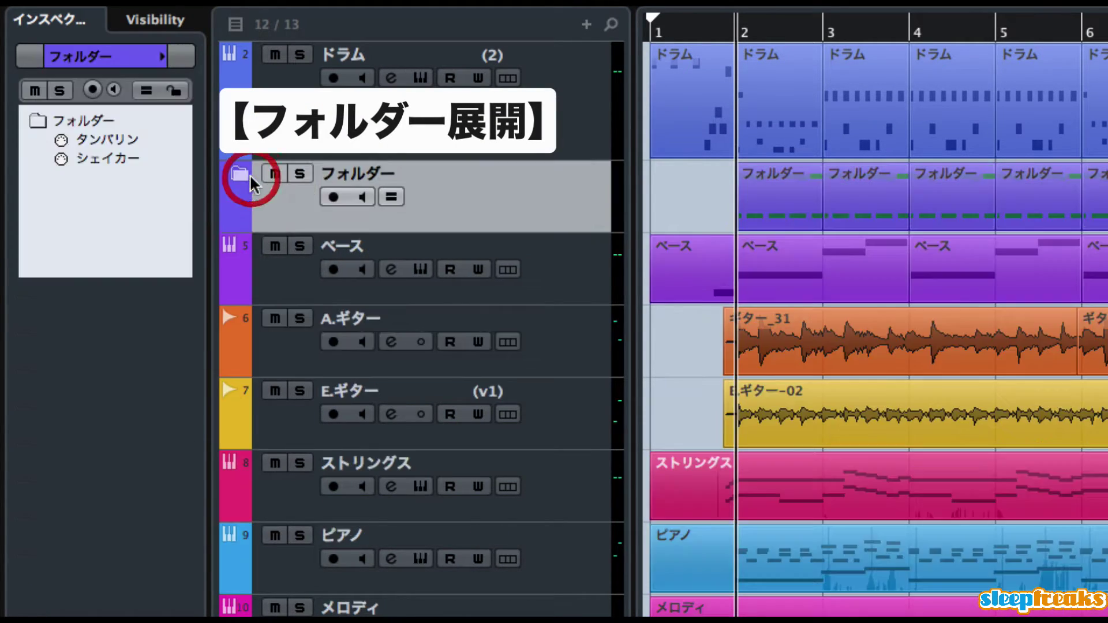
pyautogui.click(247, 180)
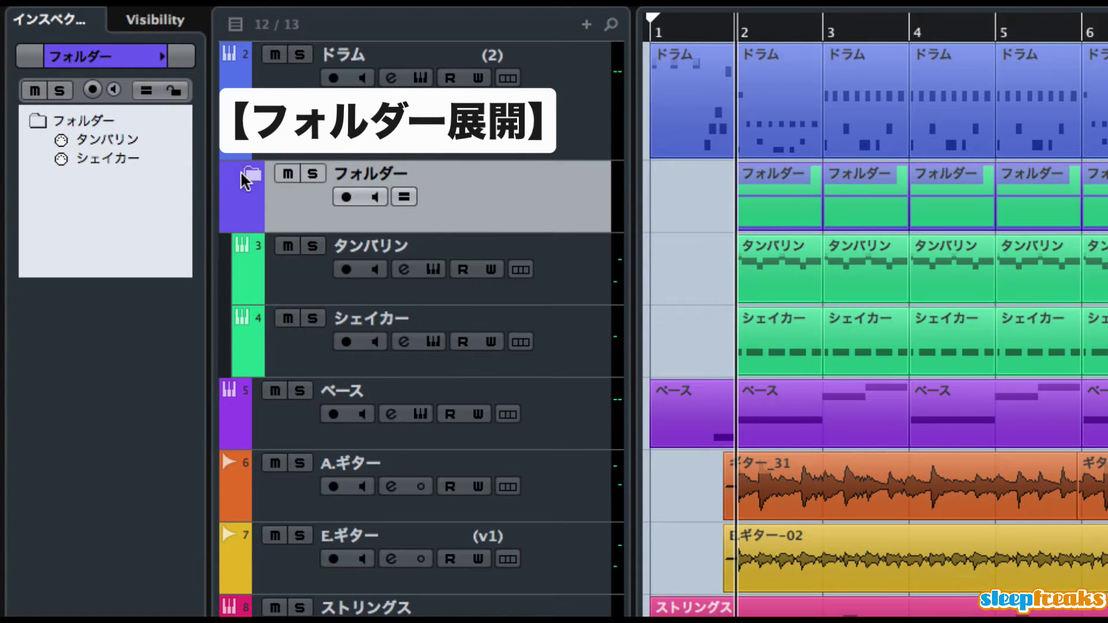
pyautogui.click(244, 176)
pyautogui.click(243, 177)
pyautogui.click(244, 177)
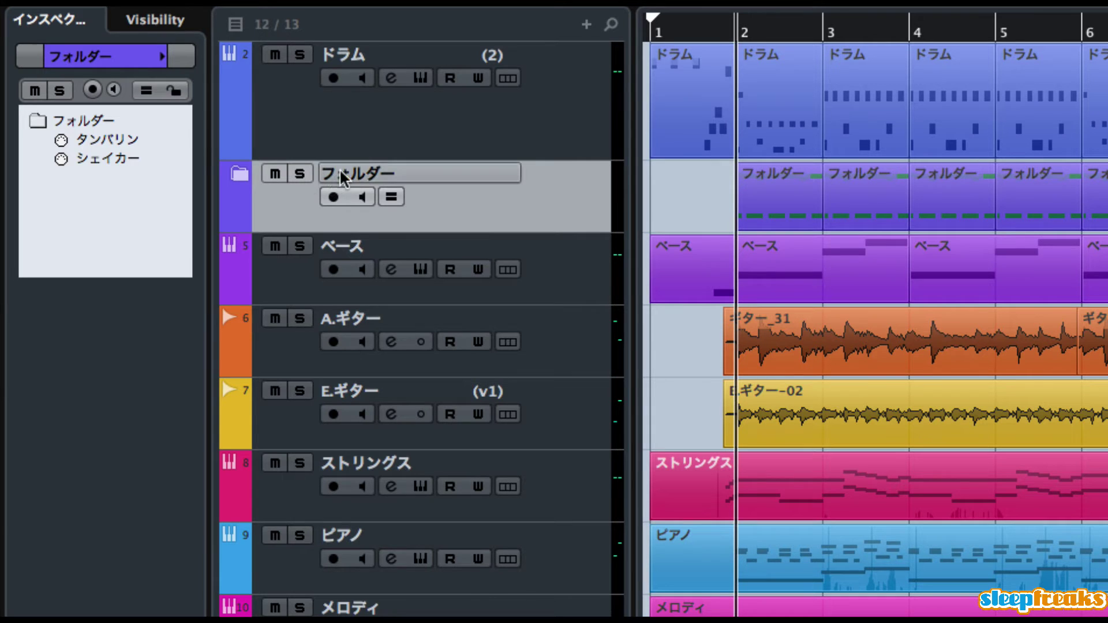
# Open the folder track's name and colour for editing without changing them, and expand the folder.
pyautogui.doubleClick(362, 173)
pyautogui.click(278, 198)
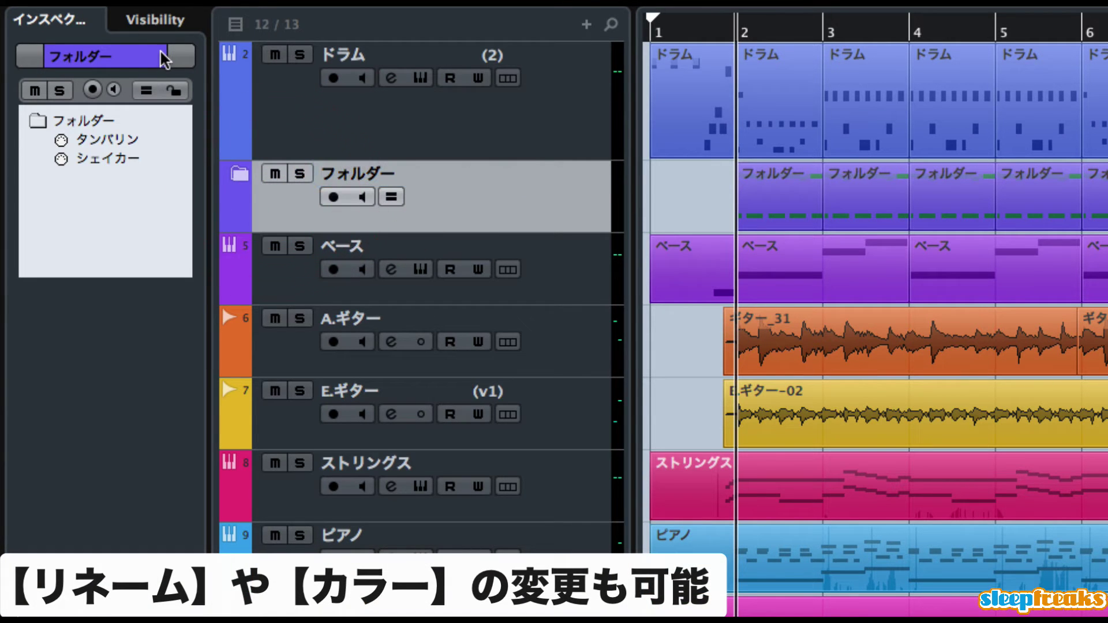
pyautogui.click(163, 56)
pyautogui.click(238, 175)
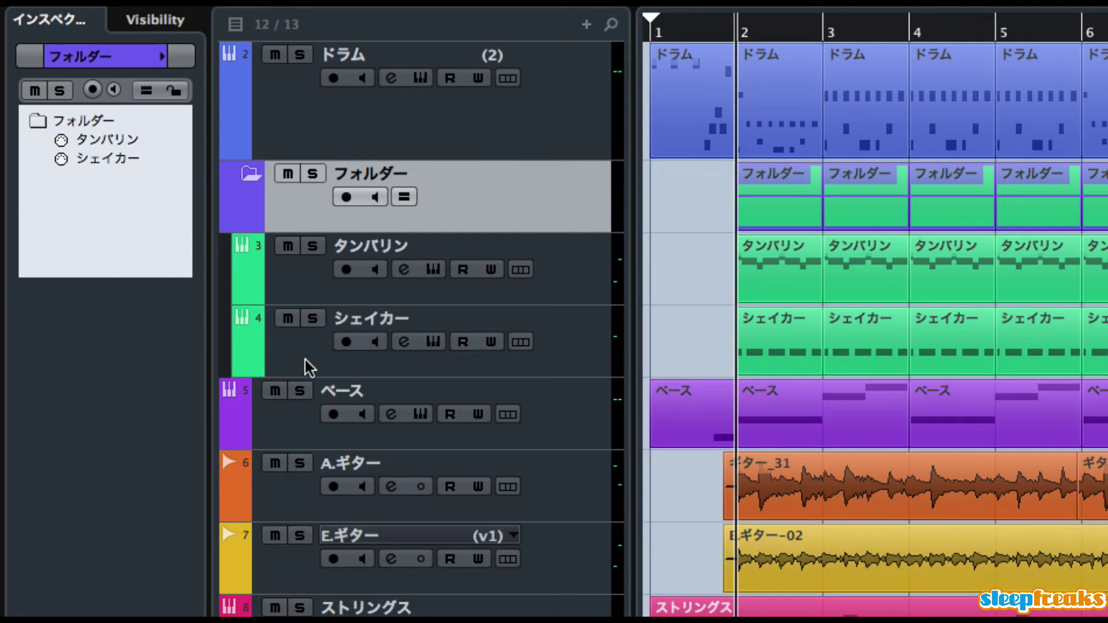
# Switch solo, mute and record enable on and off again for the whole folder track.
pyautogui.click(313, 174)
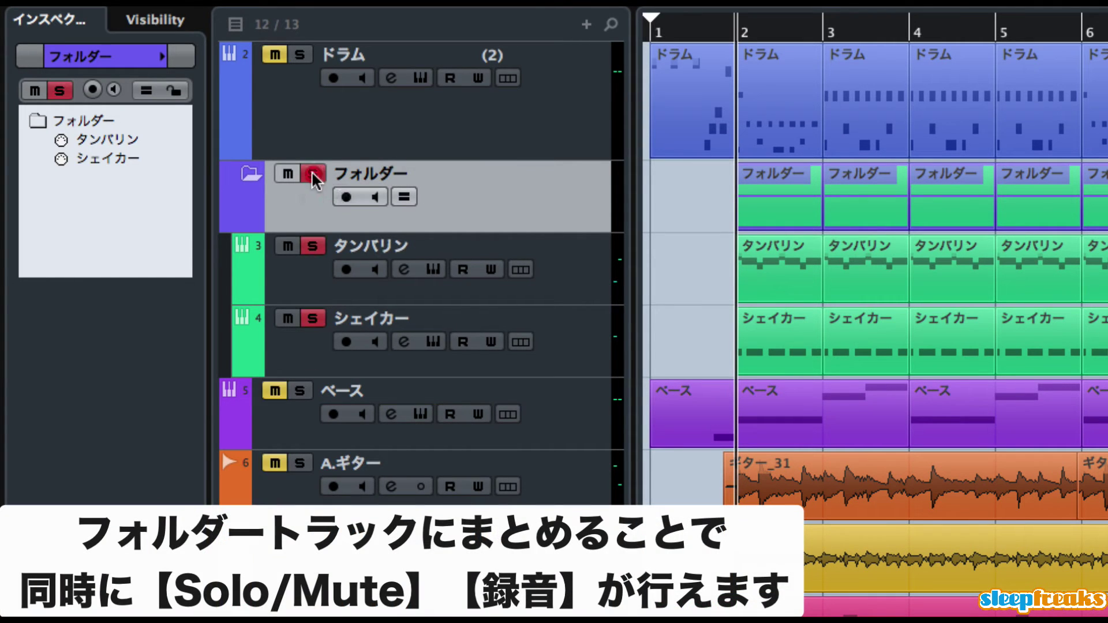
pyautogui.click(312, 173)
pyautogui.click(289, 173)
pyautogui.click(289, 174)
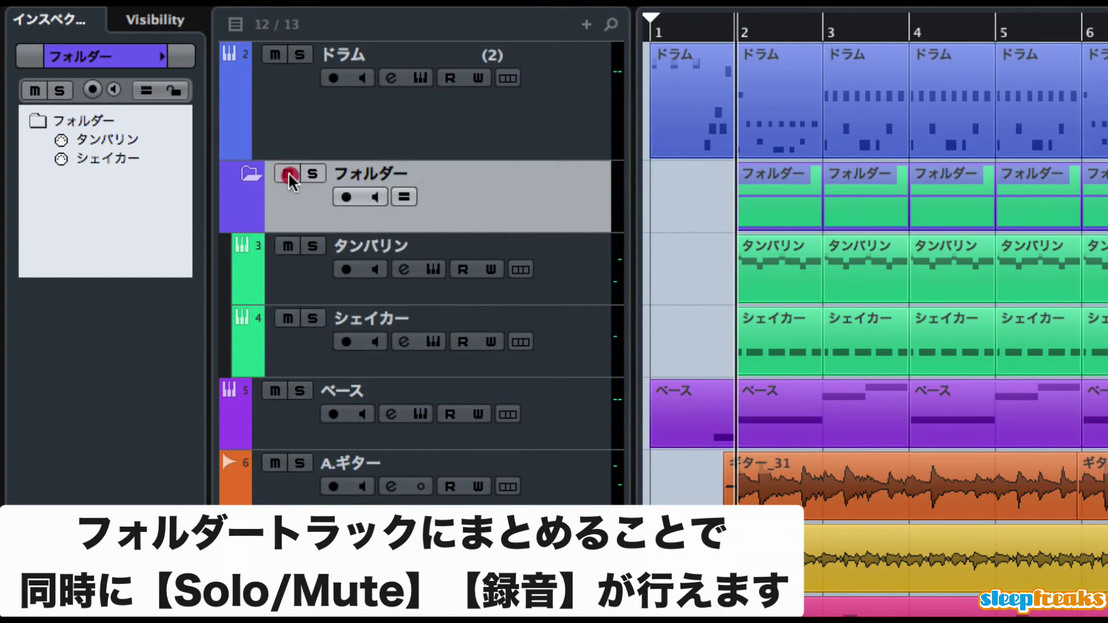
pyautogui.click(289, 173)
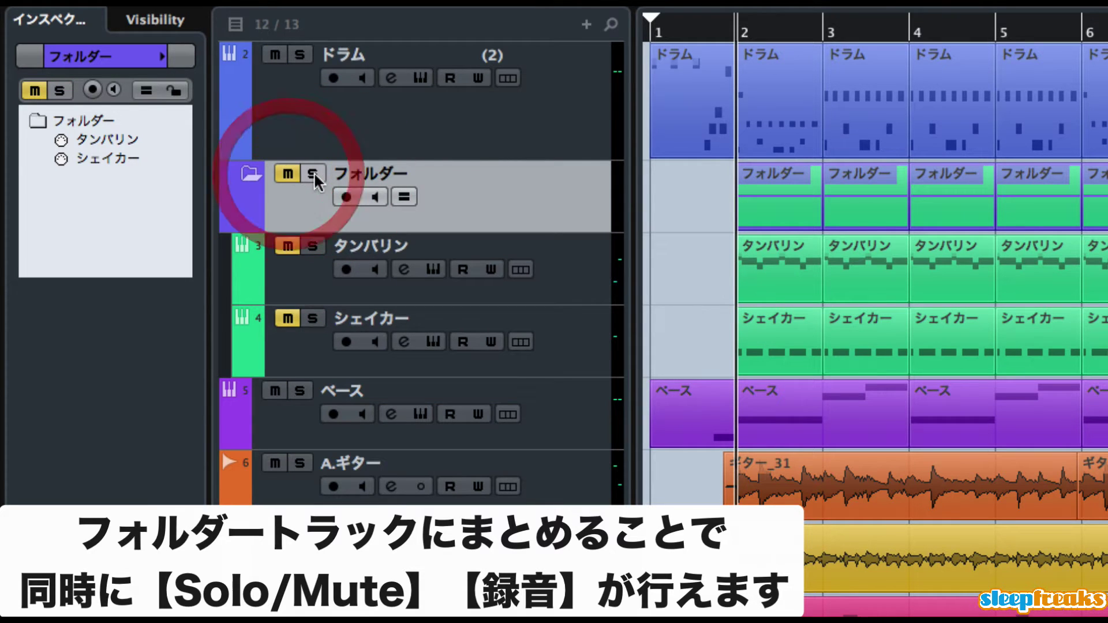
pyautogui.click(314, 174)
pyautogui.click(314, 174)
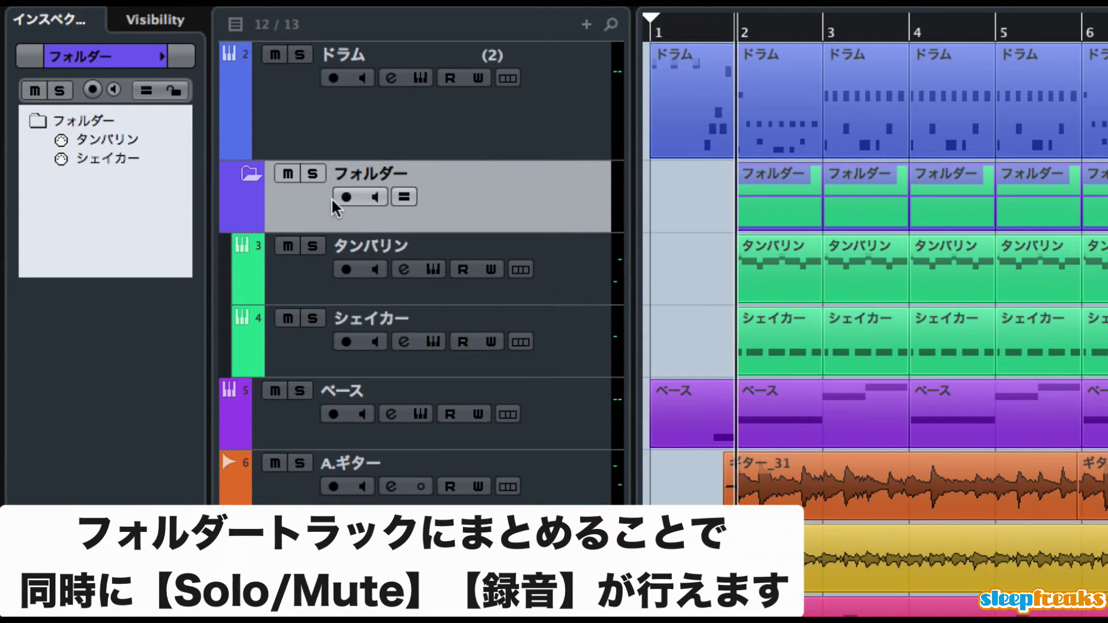
pyautogui.click(343, 191)
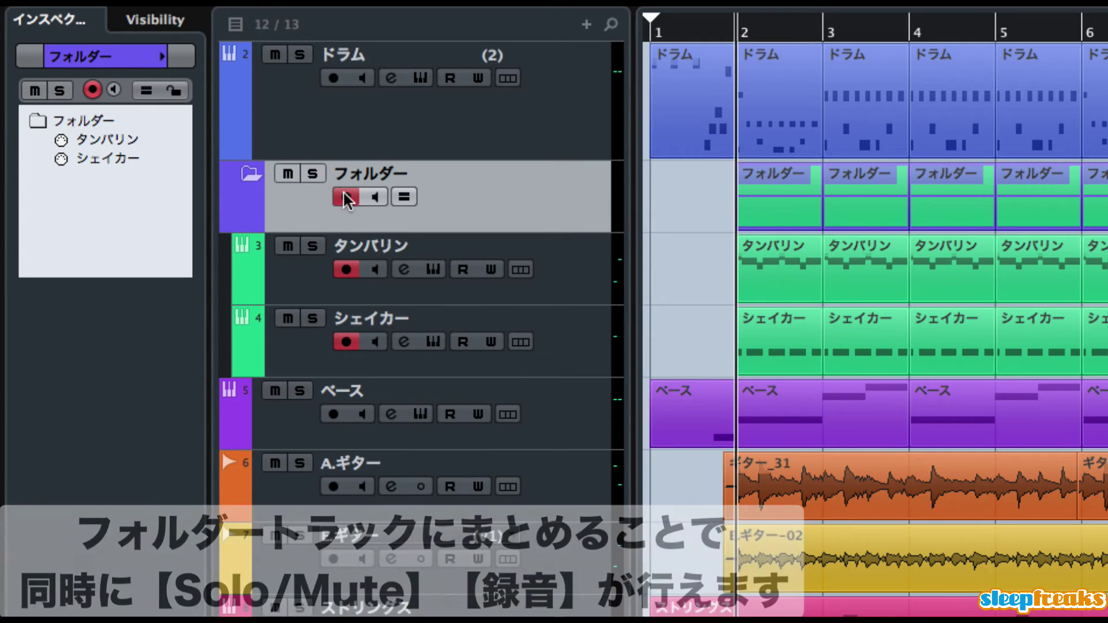
pyautogui.click(343, 191)
# Enable group editing on the folder track, select the タンバリン event at bar 2 as a test, and disable group editing.
pyautogui.moveTo(774, 218)
pyautogui.mouseDown()
pyautogui.moveTo(685, 213)
pyautogui.moveTo(672, 230)
pyautogui.moveTo(693, 226)
pyautogui.moveTo(655, 224)
pyautogui.moveTo(773, 211)
pyautogui.mouseUp()
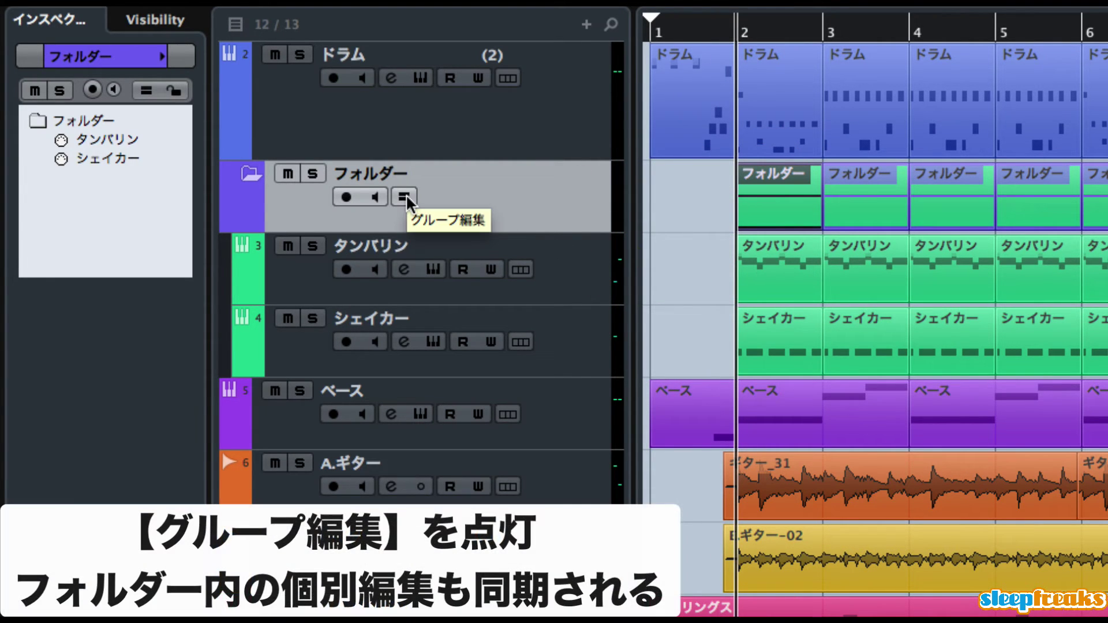
pyautogui.click(405, 195)
pyautogui.click(757, 282)
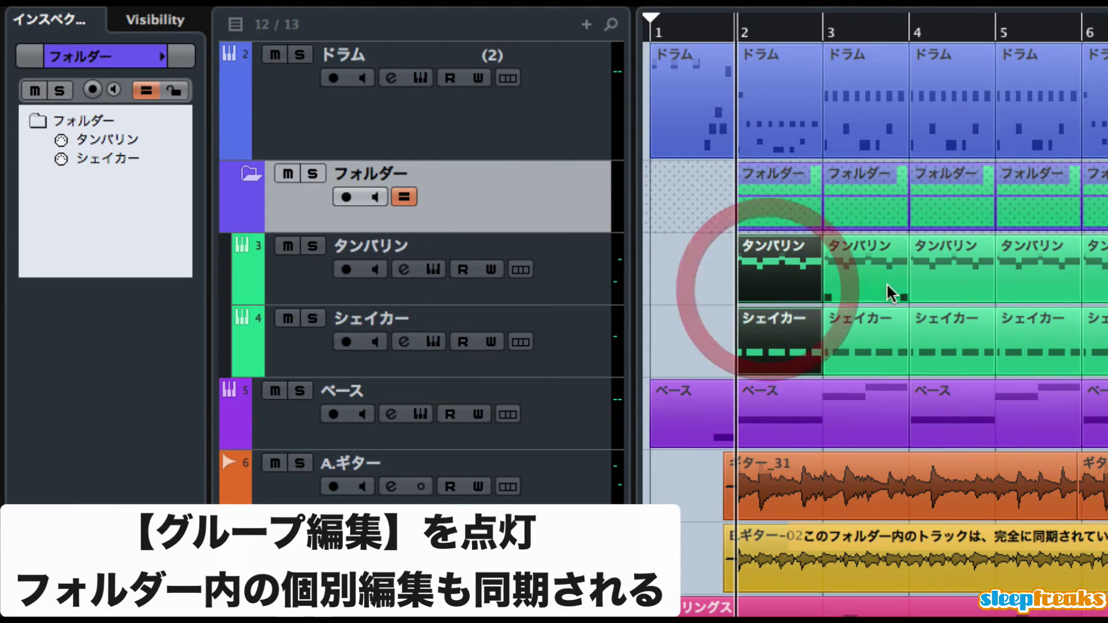
pyautogui.moveTo(741, 297)
pyautogui.mouseDown()
pyautogui.moveTo(779, 298)
pyautogui.moveTo(744, 298)
pyautogui.mouseUp()
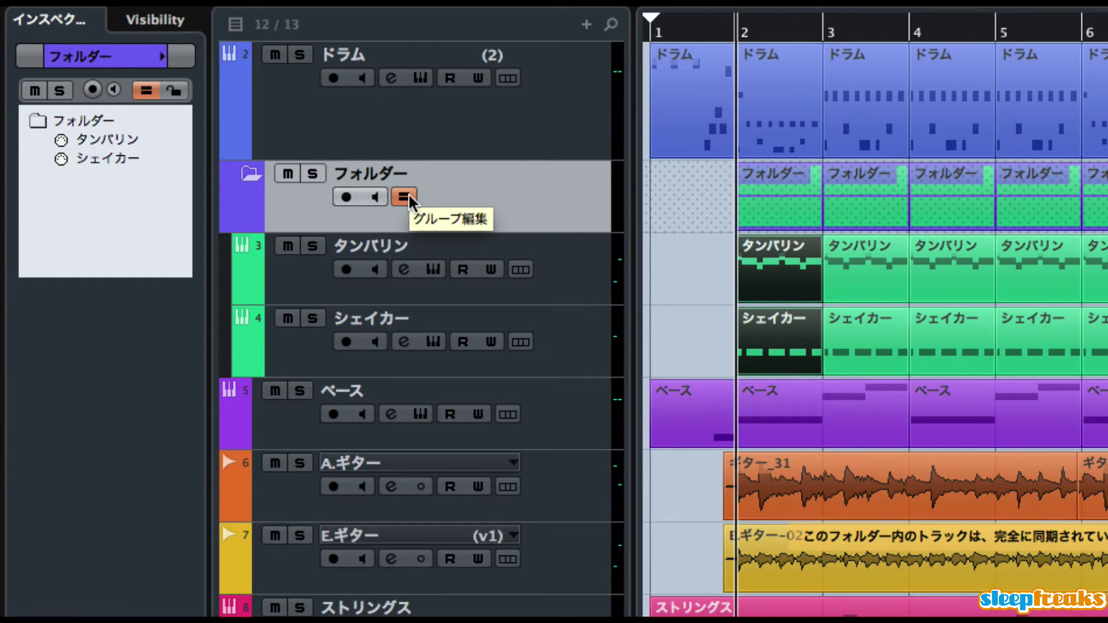
pyautogui.click(407, 195)
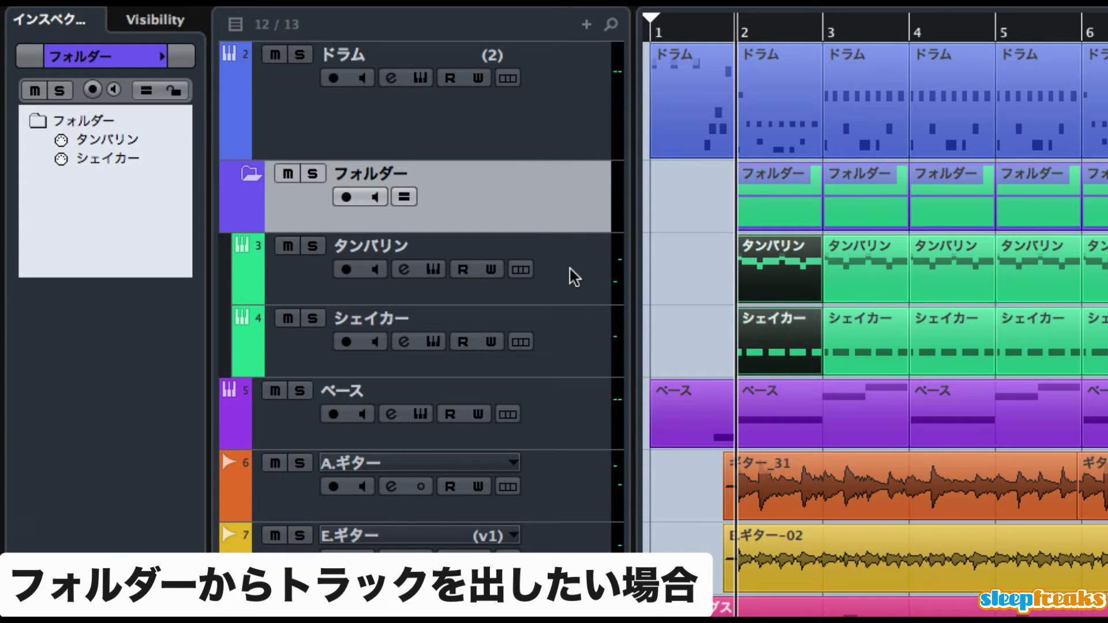
# Move the タンバリン track out of the folder, placing it between ドラム and the folder track.
pyautogui.moveTo(572, 275); pyautogui.dragTo(422, 164)
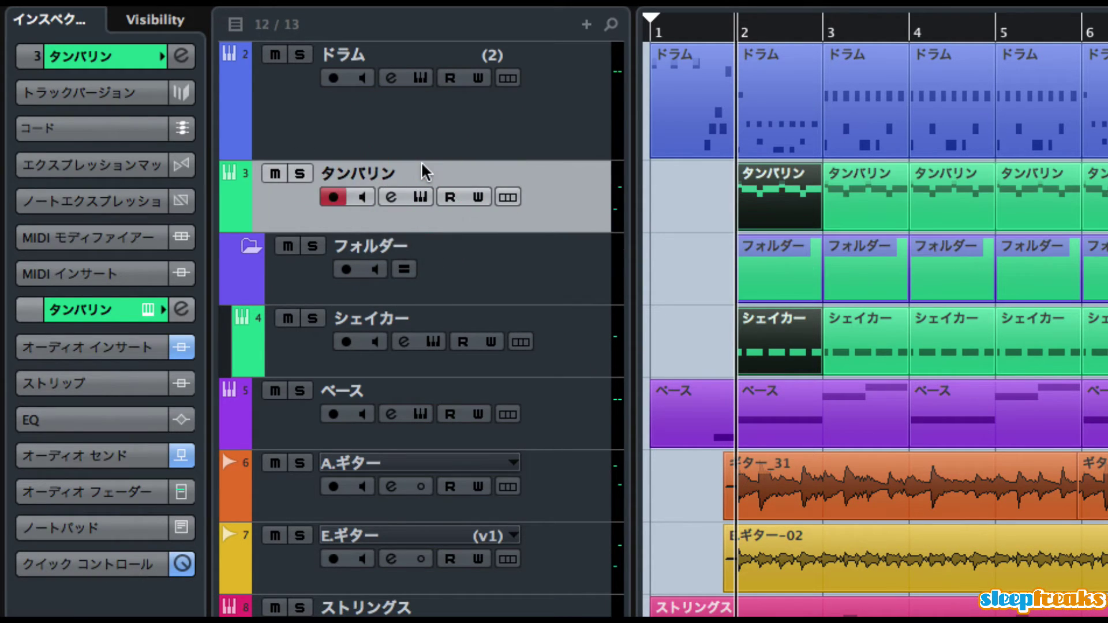
pyautogui.rightClick(484, 264)
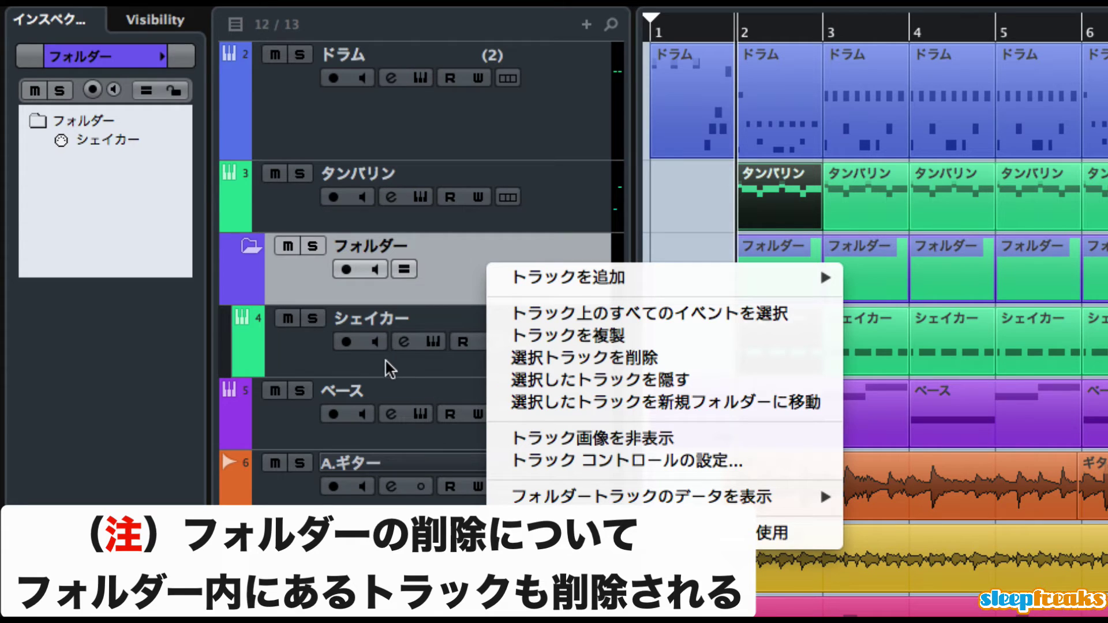
pyautogui.click(309, 365)
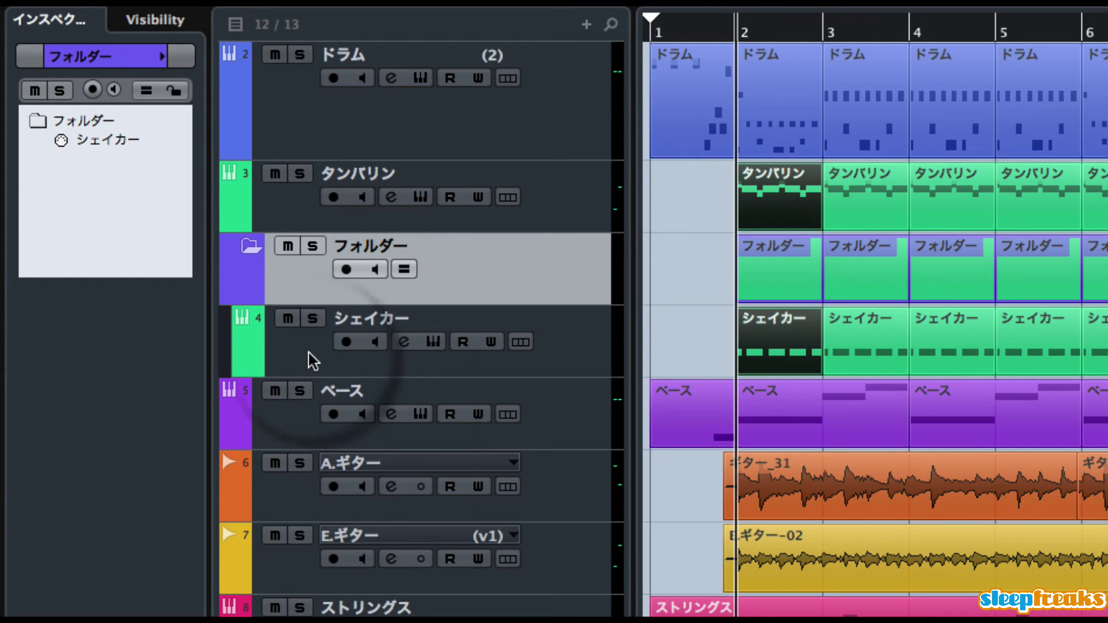
# Move the シェイカー track out of the folder to just above it, and delete the empty folder track.
pyautogui.moveTo(307, 359); pyautogui.dragTo(308, 248)
pyautogui.rightClick(294, 347)
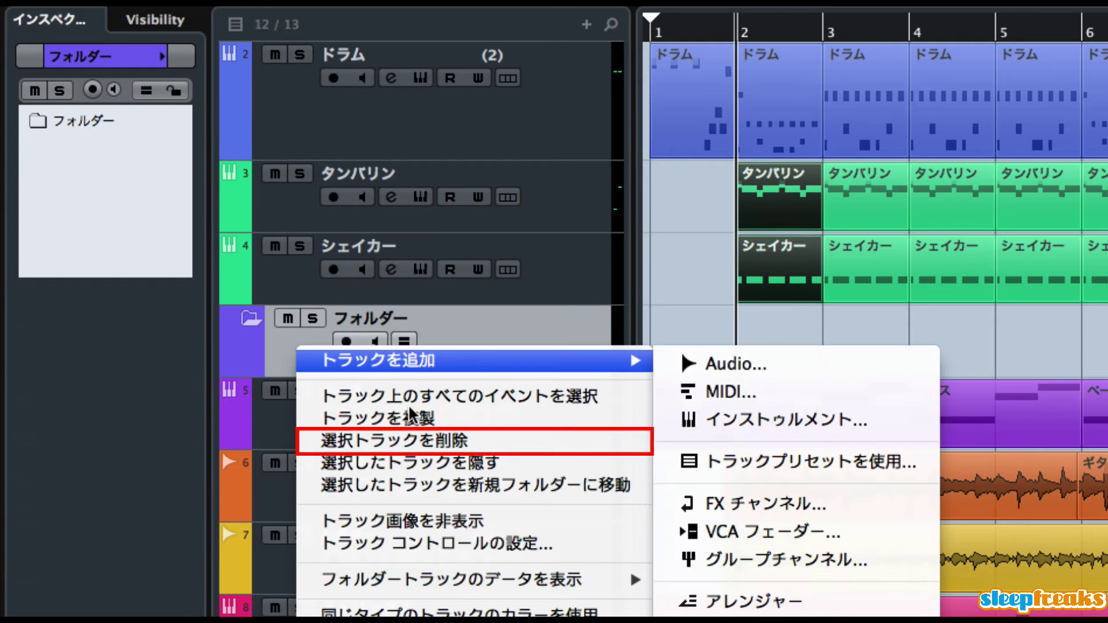
pyautogui.click(410, 442)
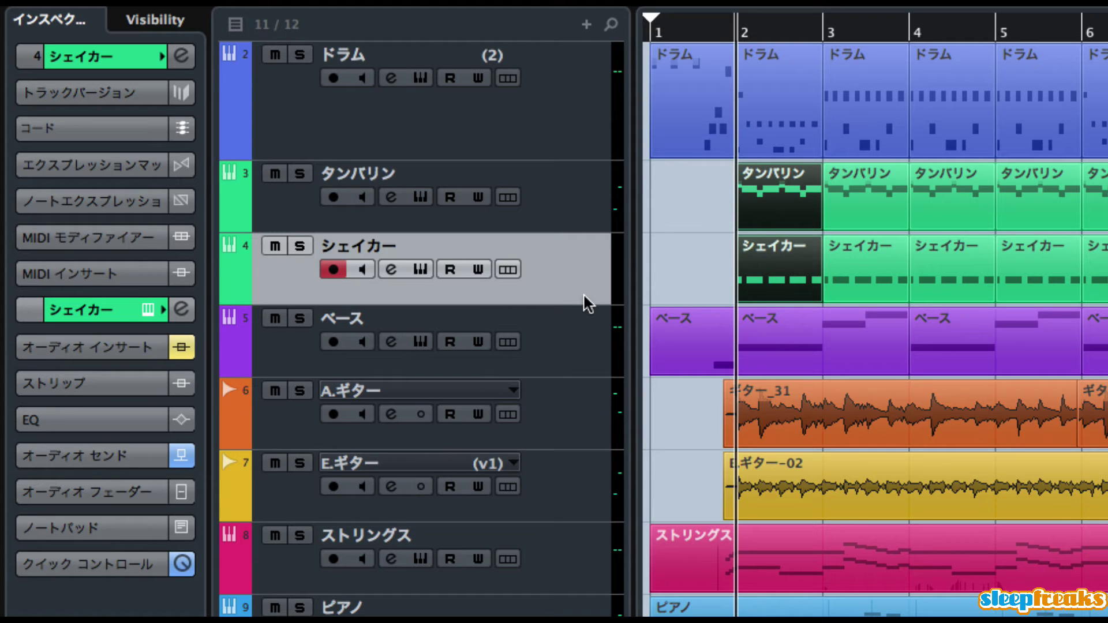
# Select both the タンバリン and シェイカー tracks and move them together into a new folder.
pyautogui.keyDown('shift'); pyautogui.click(567, 209); pyautogui.keyUp('shift')
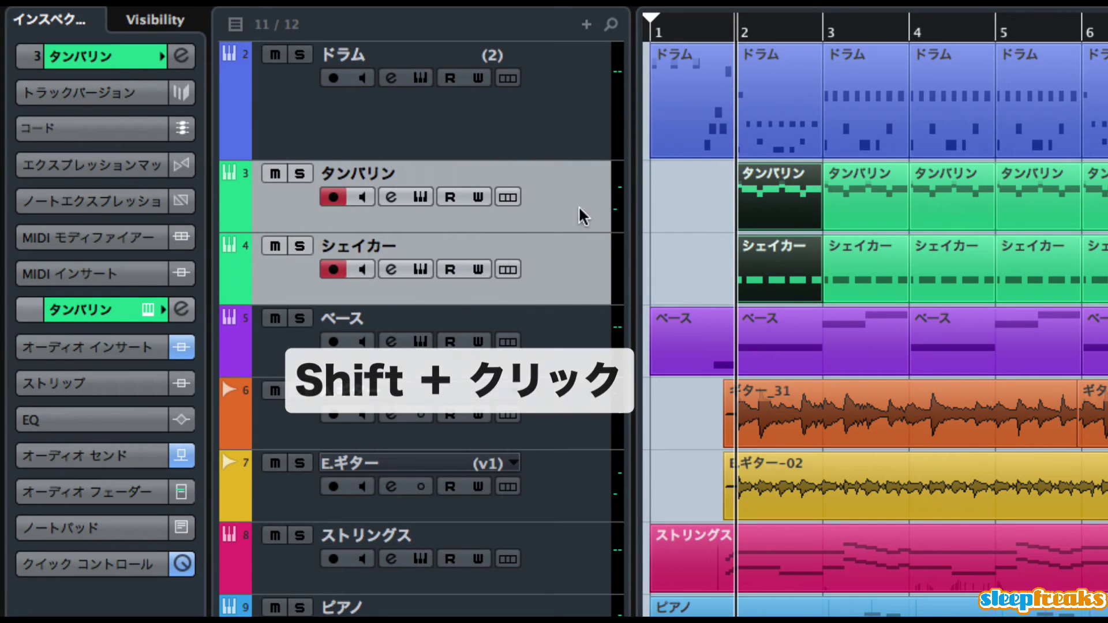
pyautogui.rightClick(558, 198)
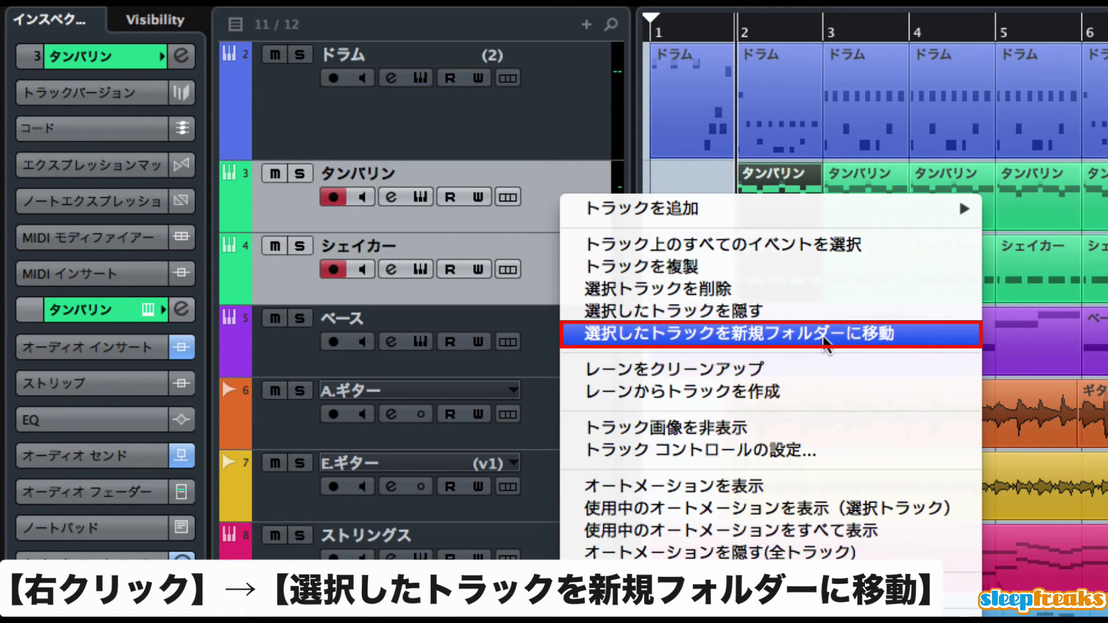
pyautogui.click(750, 335)
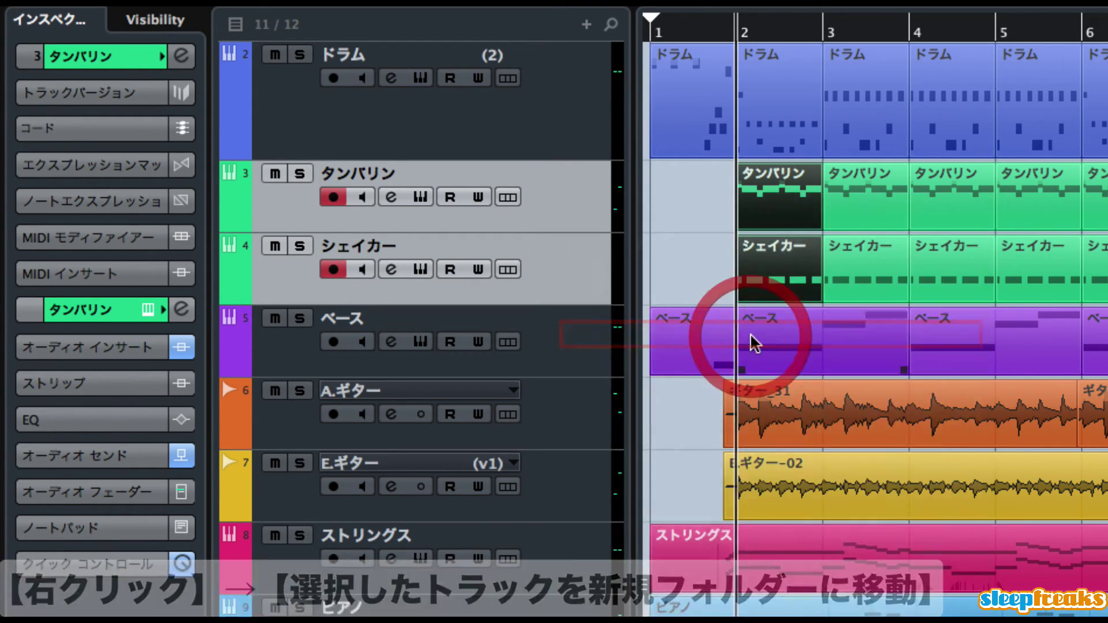